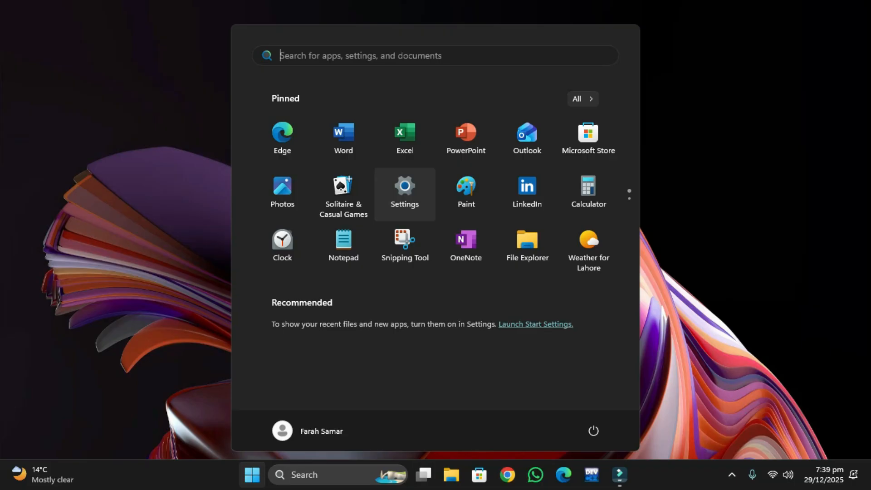
Step: Create a blank workbook in Excel
key("Escape")
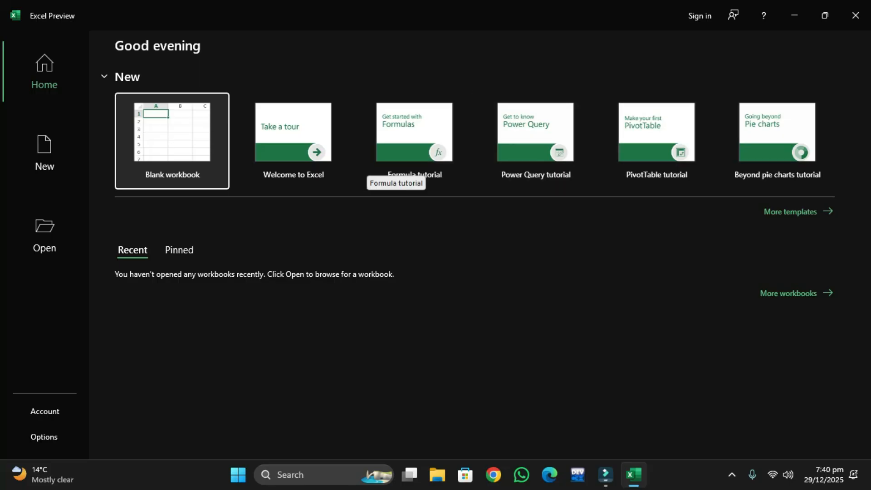
key("Return")
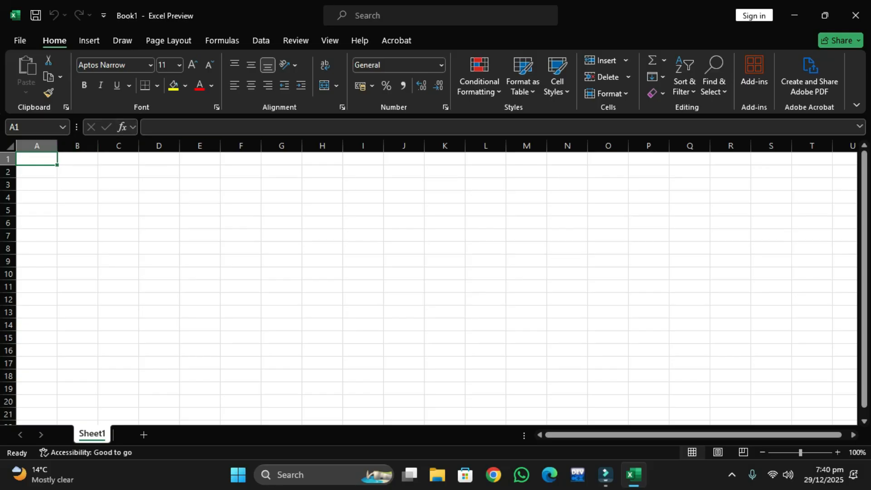
Step: Merge and center cells A1:Q1, and extend the same merged layout down to row 2
left_click_drag(58, 165, 708, 161)
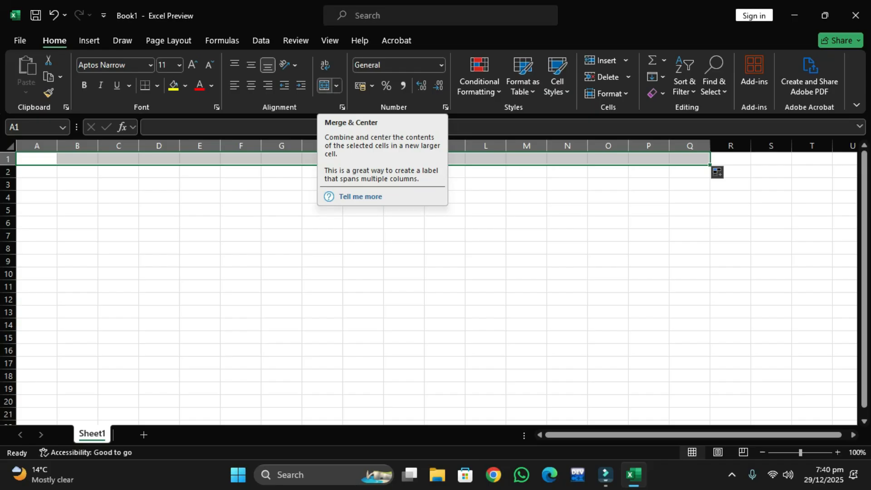
left_click(324, 85)
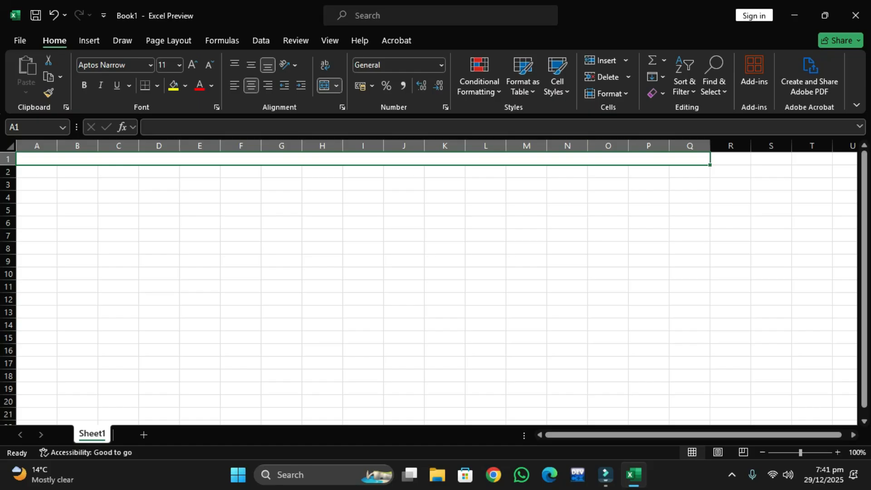
left_click_drag(710, 164, 710, 178)
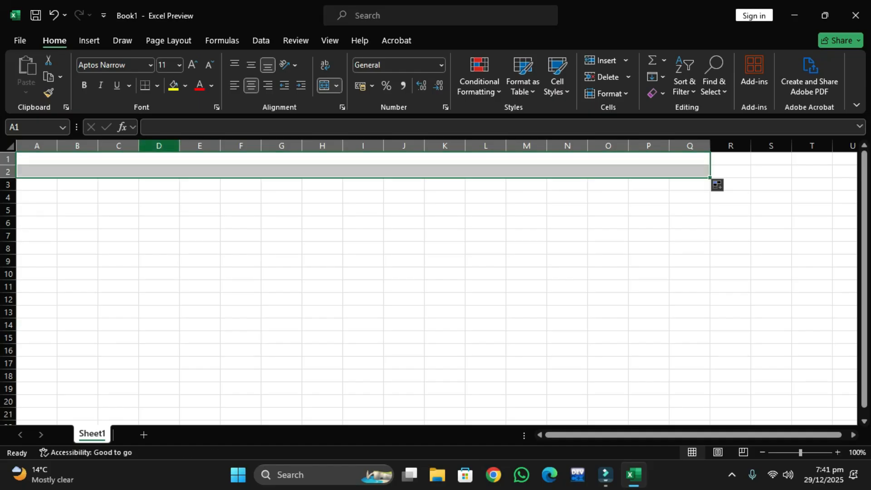
Step: Enter the title text "Heading" in the merged cell of row 1
left_click(154, 159)
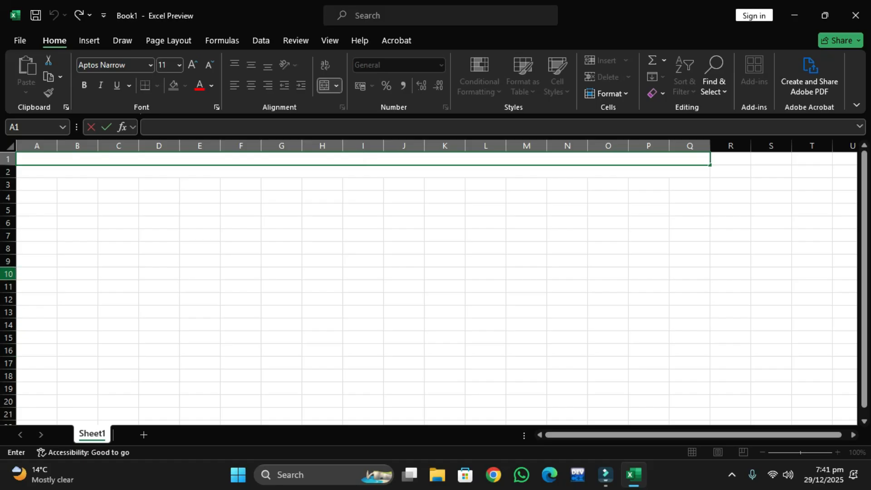
type("Hea")
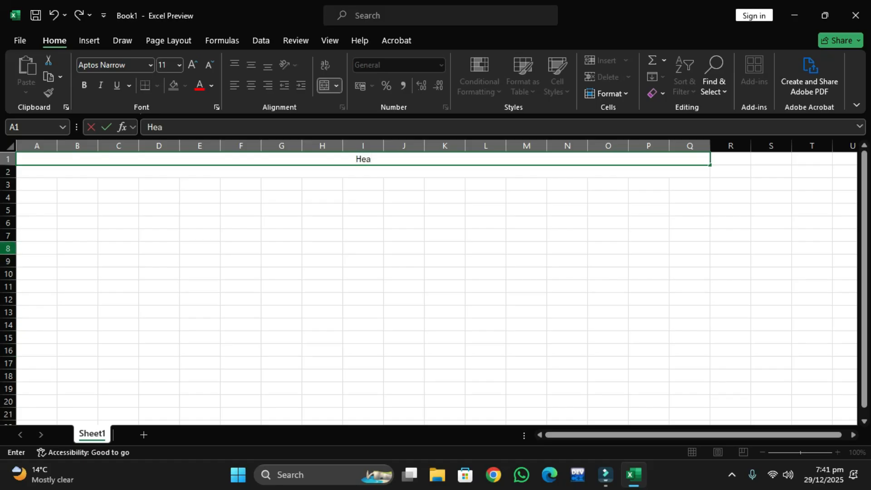
type("ding")
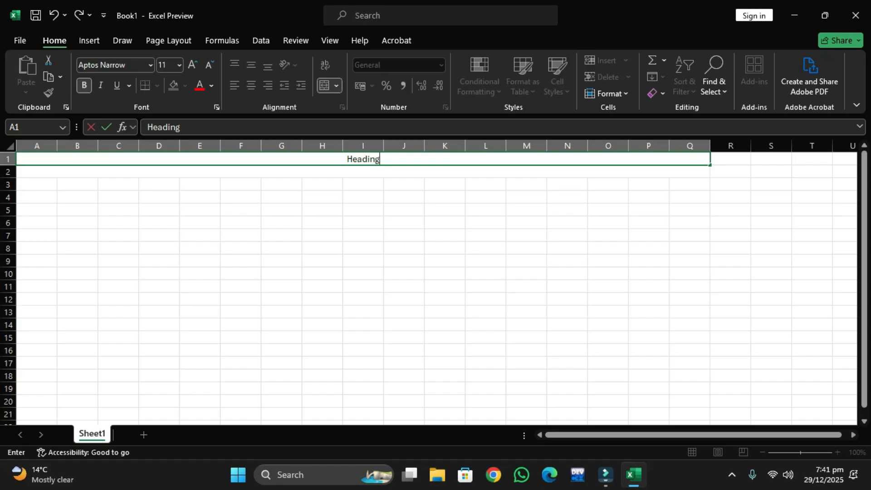
Step: Make the title text in row 1 bold and set its font size to 14
left_click(192, 64)
left_click(193, 64)
key("shift+Left")
key("shift+Left")
key("shift+Left")
key("shift+Left")
key("shift+Left")
key("shift+Left")
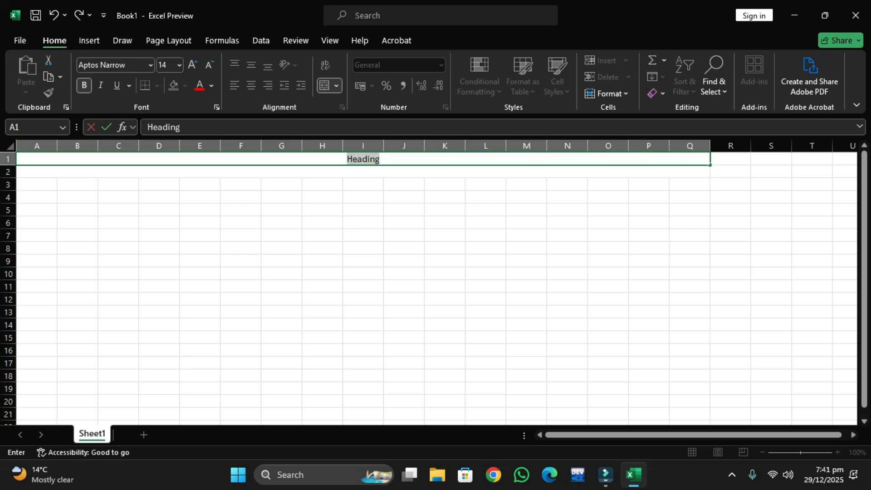
key("shift+Left")
key("ctrl+b")
left_click(193, 65)
left_click(193, 65)
left_click(192, 65)
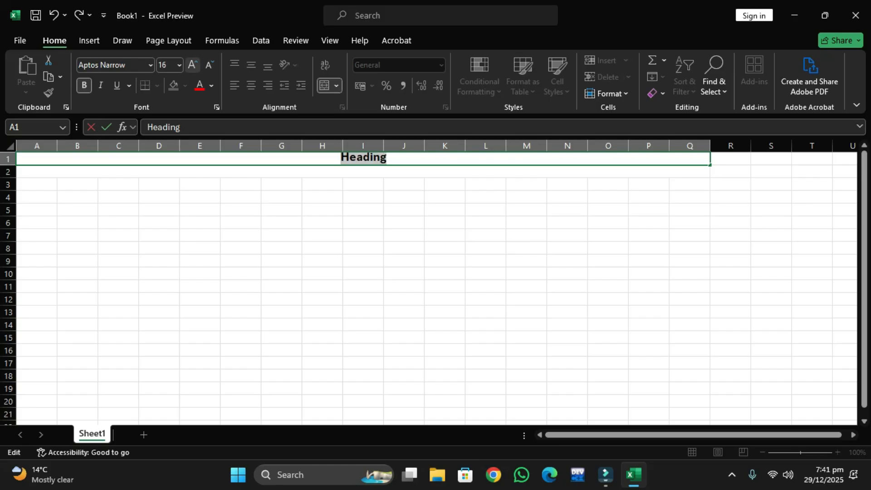
left_click(209, 64)
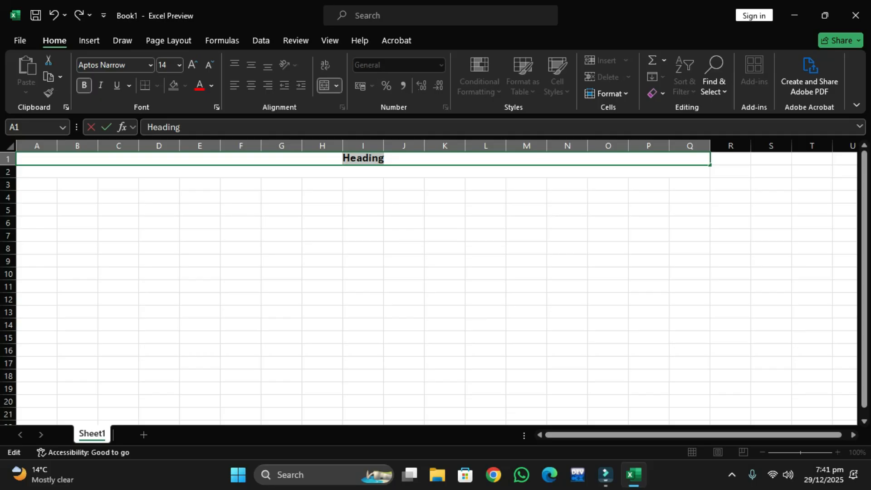
key("Return")
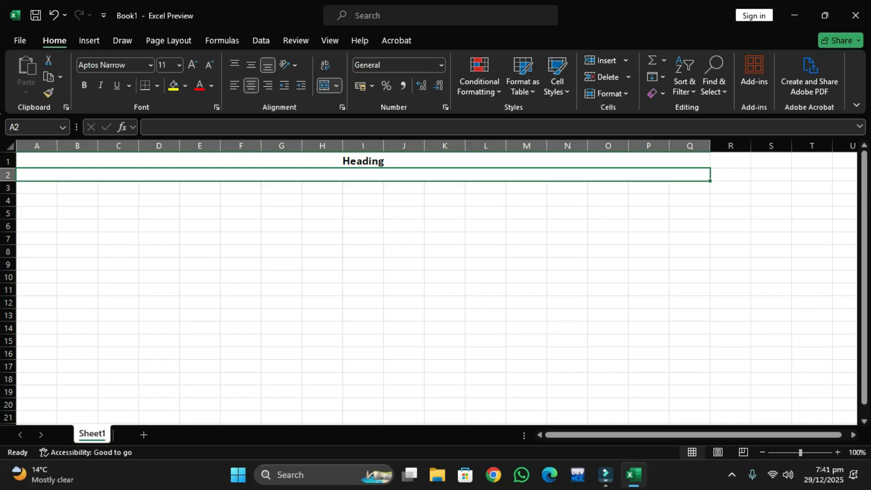
Step: Append "(Attendence)" to the title in A1 so that it reads "Heading (Attendence)"
left_click(36, 188)
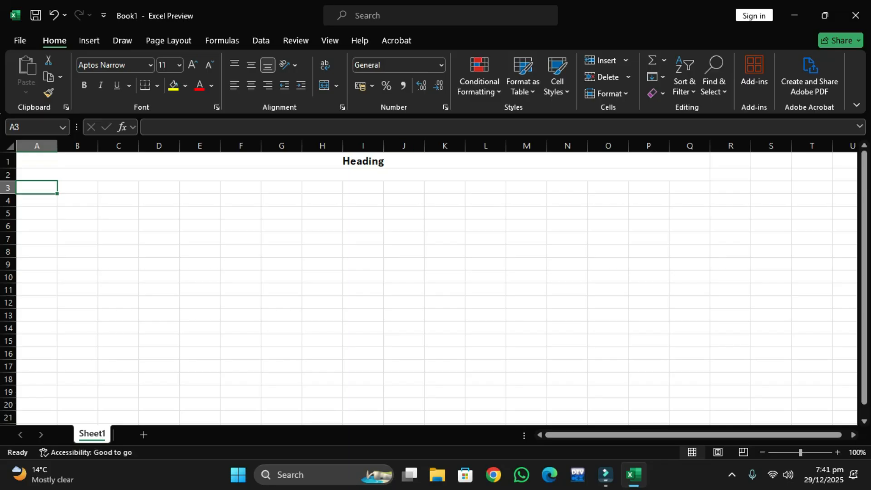
left_click(363, 161)
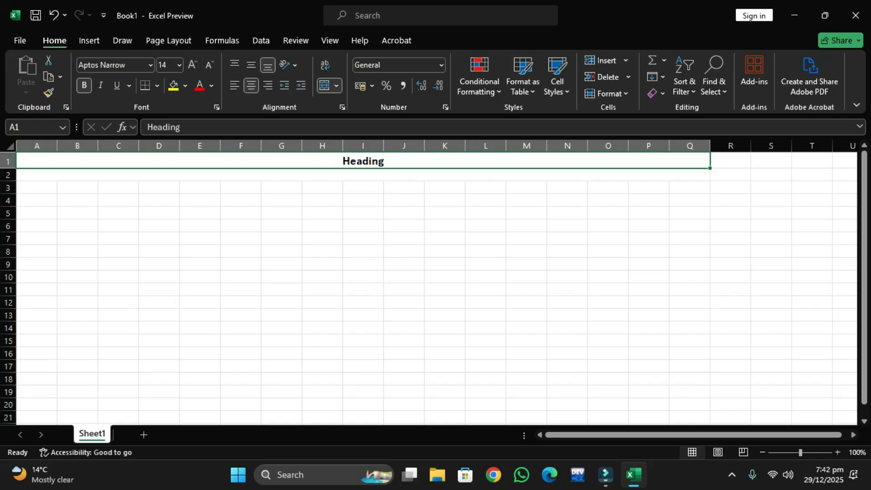
key("F2")
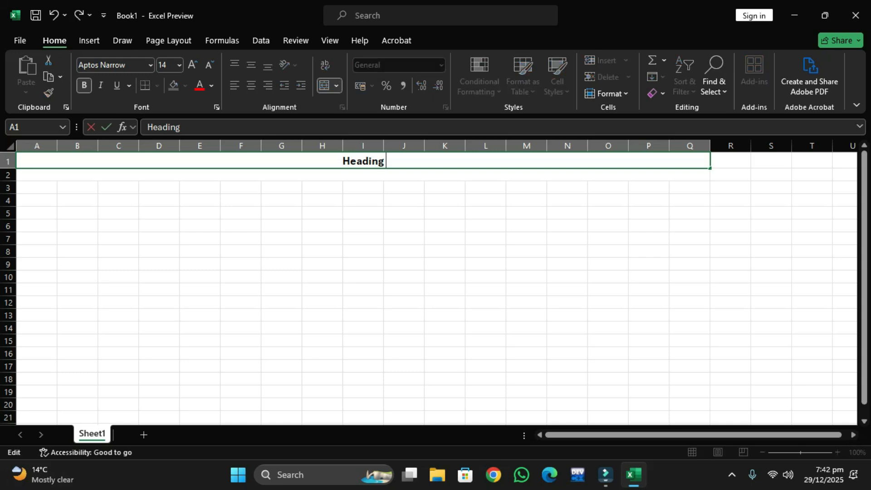
type("(Attendence")
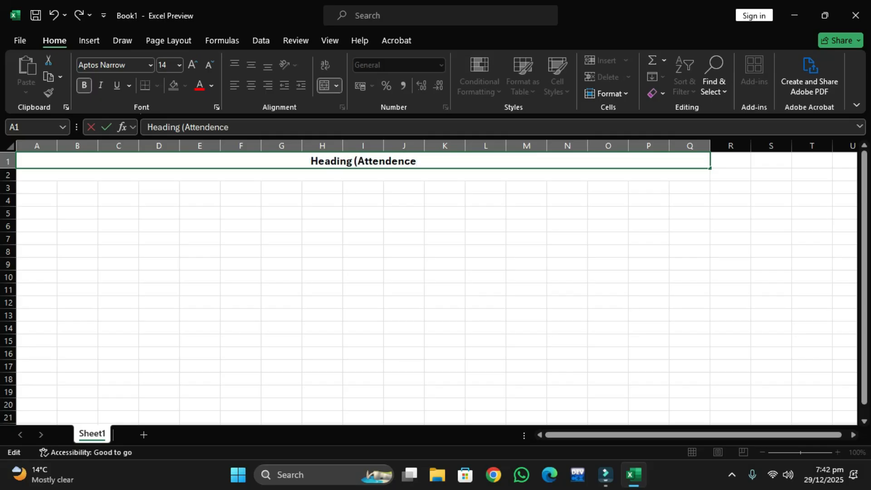
type(")")
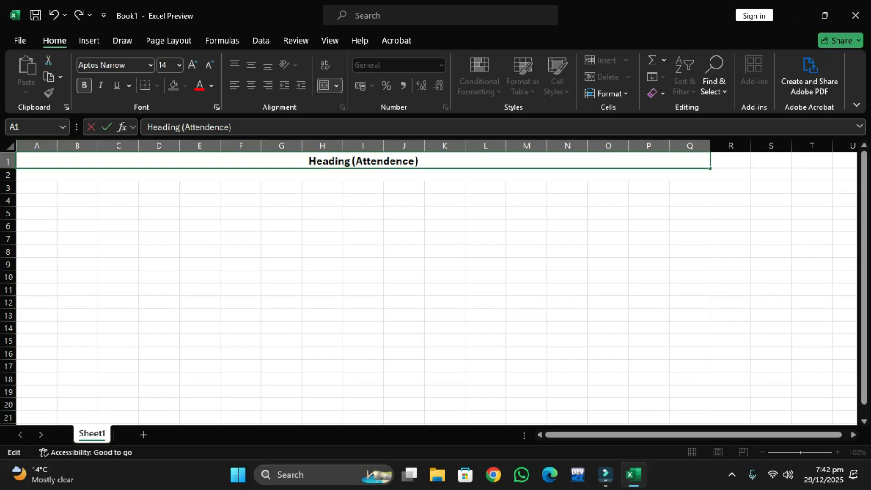
Step: Enter the column headers "Name" in A3 and "days" in B3
left_click(37, 187)
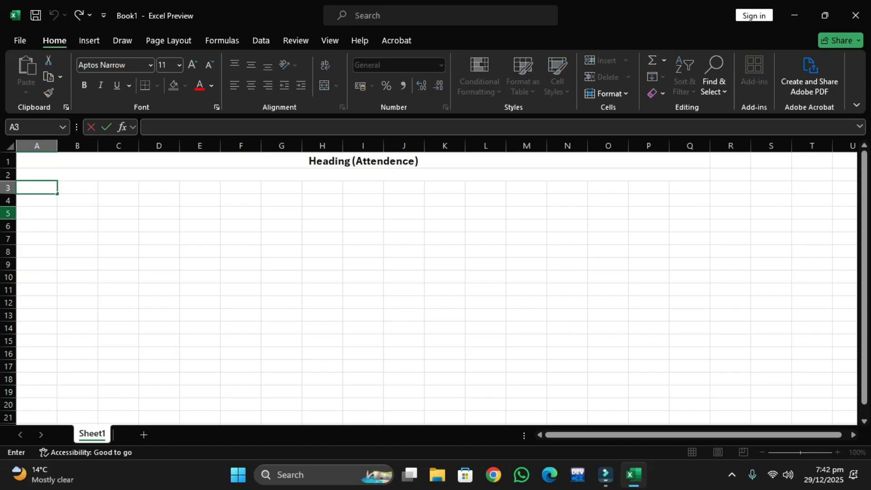
type("N")
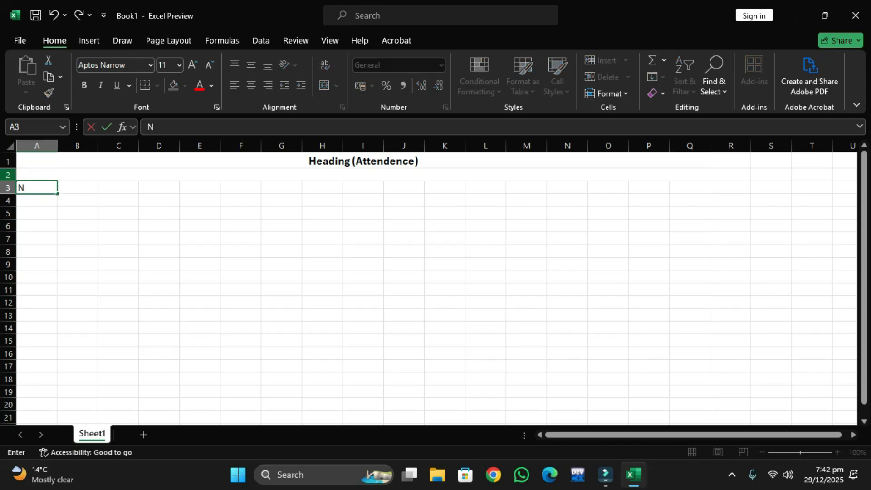
type("ame")
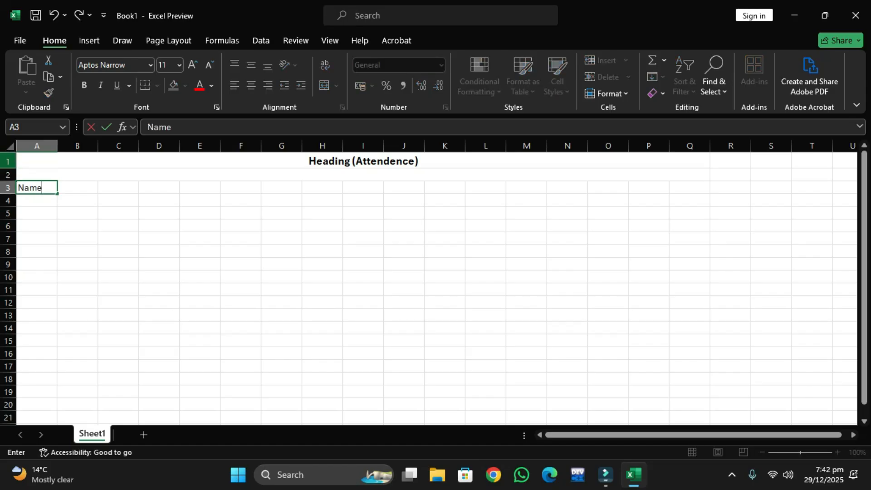
key("Tab")
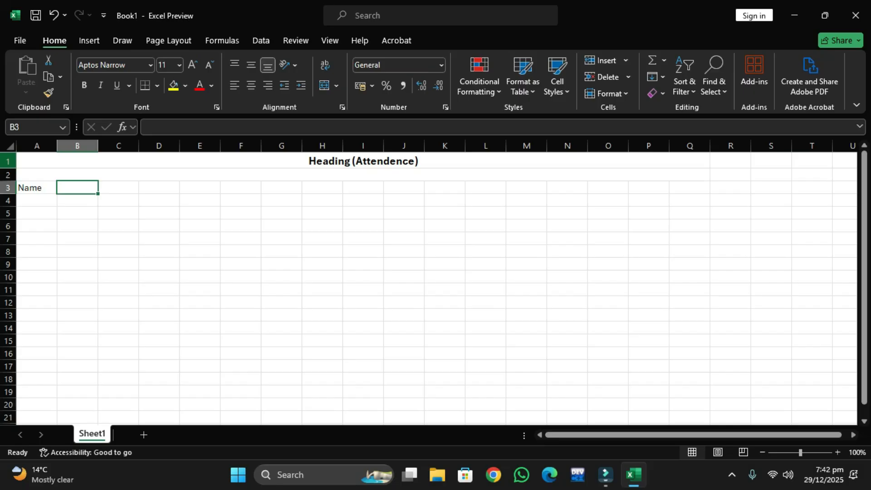
type("days")
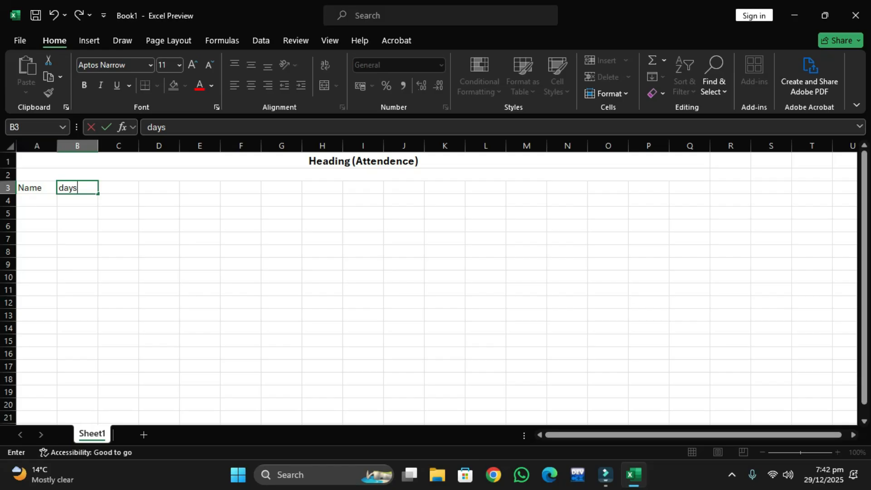
key("Return")
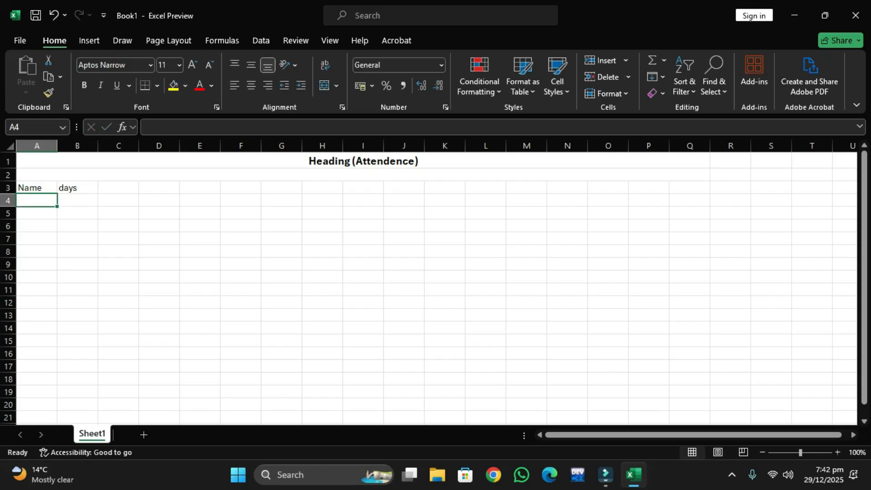
Step: Fill in the first record with the person's name in A4 and 23 in B4
type("ali")
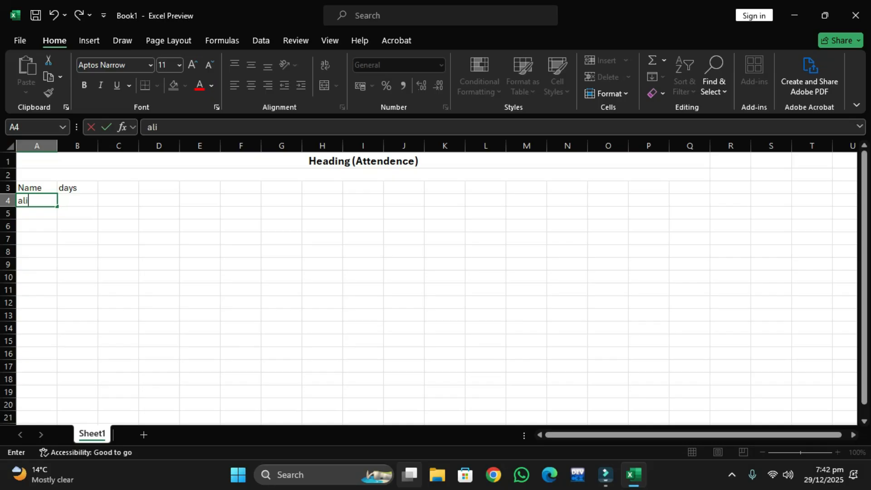
left_click(77, 201)
type("23")
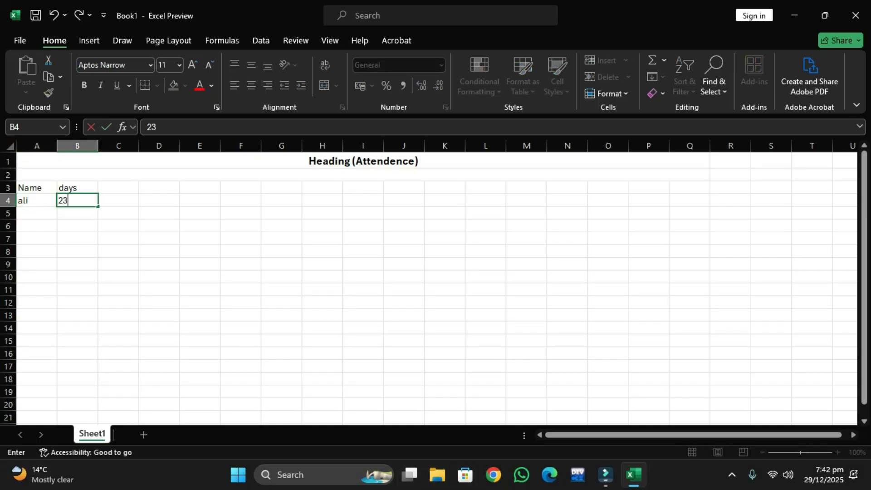
Step: Add the column header "ab" in C3 and enter 3 below it in C4
left_click(118, 188)
type("ab")
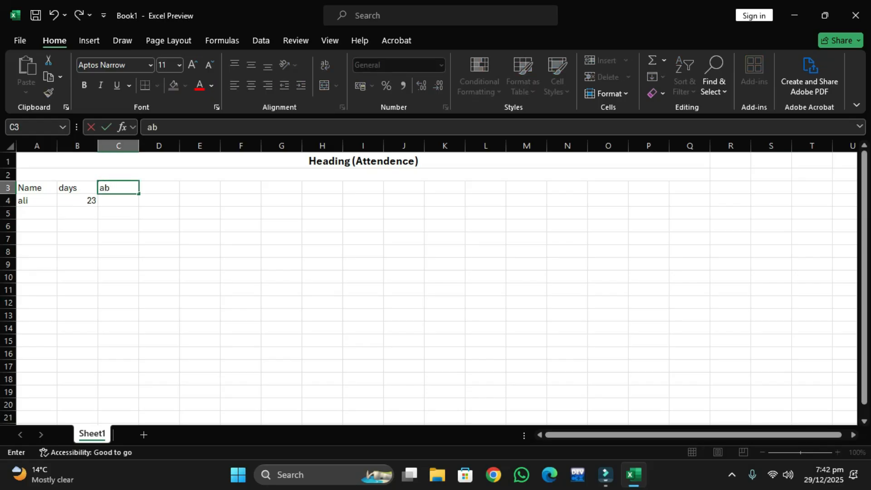
left_click(118, 200)
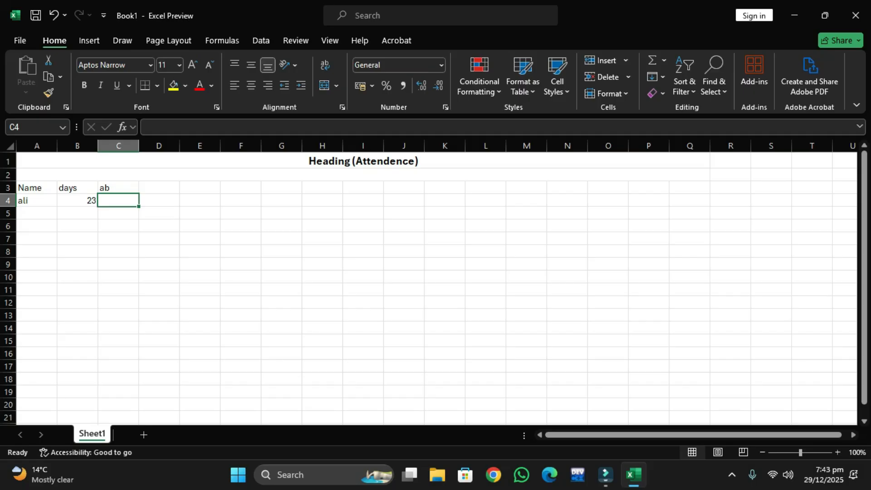
type("4")
key("BackSpace")
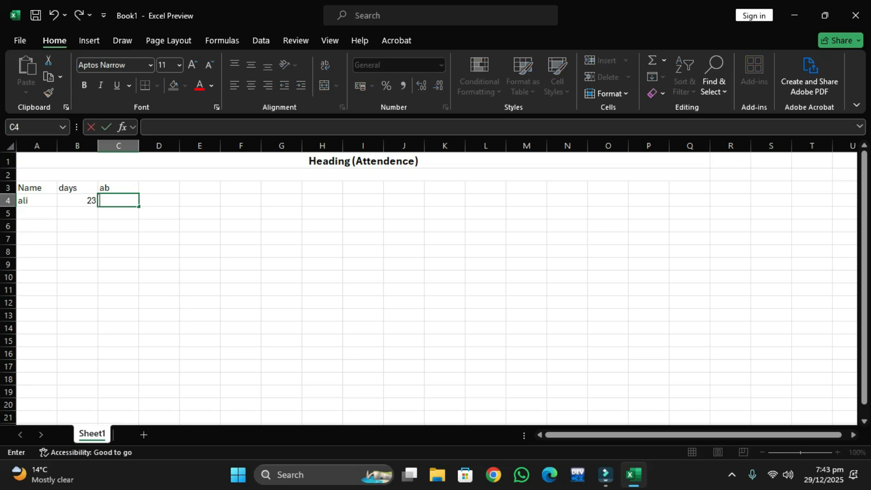
type("3")
key("F2")
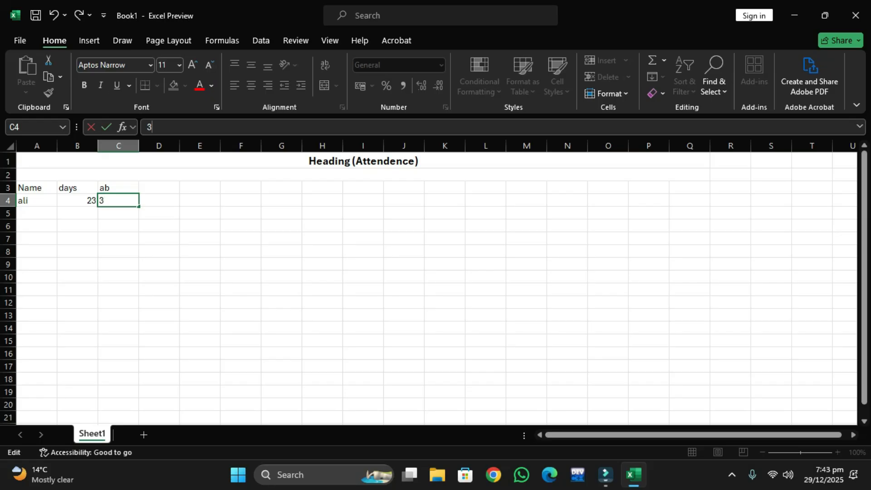